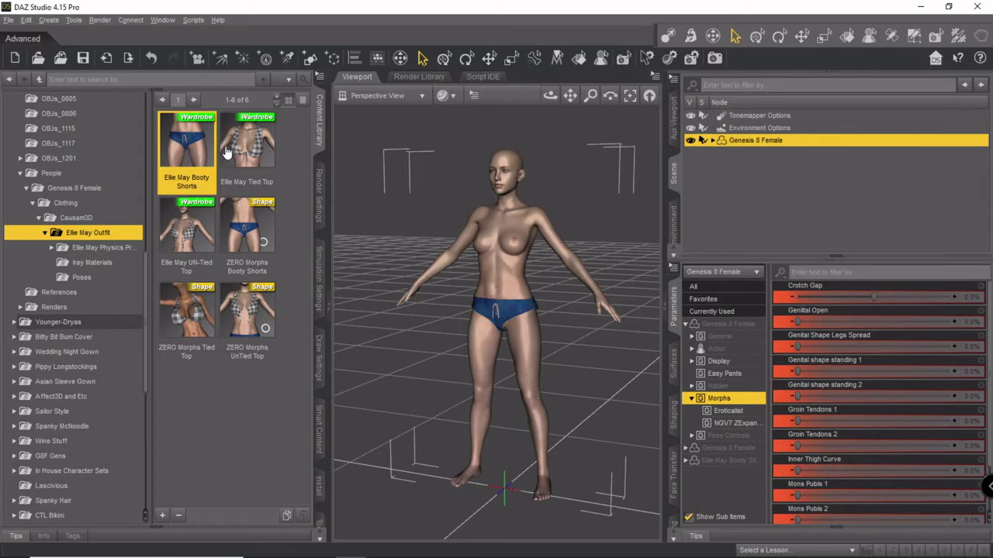
Step: Fit the Ellie May Tied Top to the Genesis 8 Female figure and apply the A_UFO pose
double_click(248, 152)
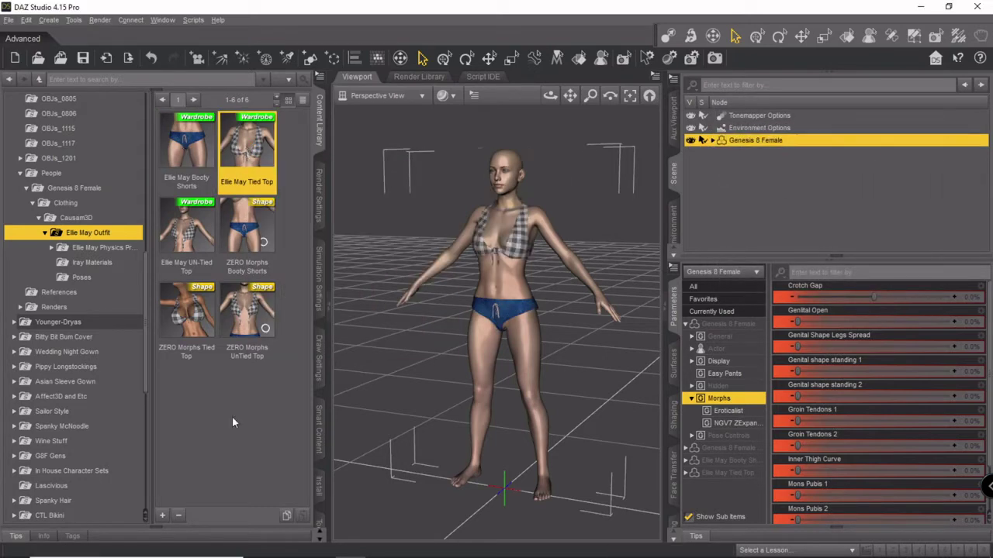
click(82, 278)
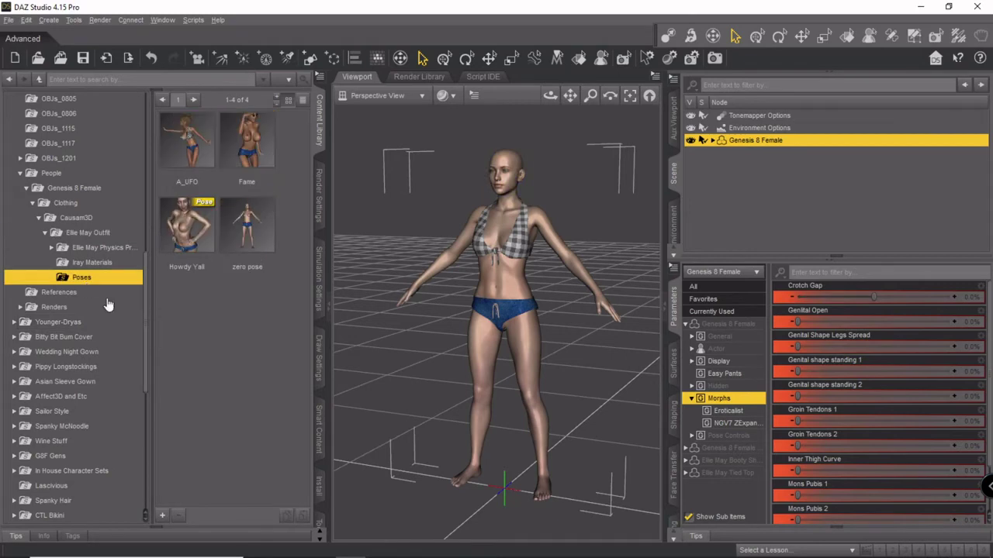
double_click(194, 169)
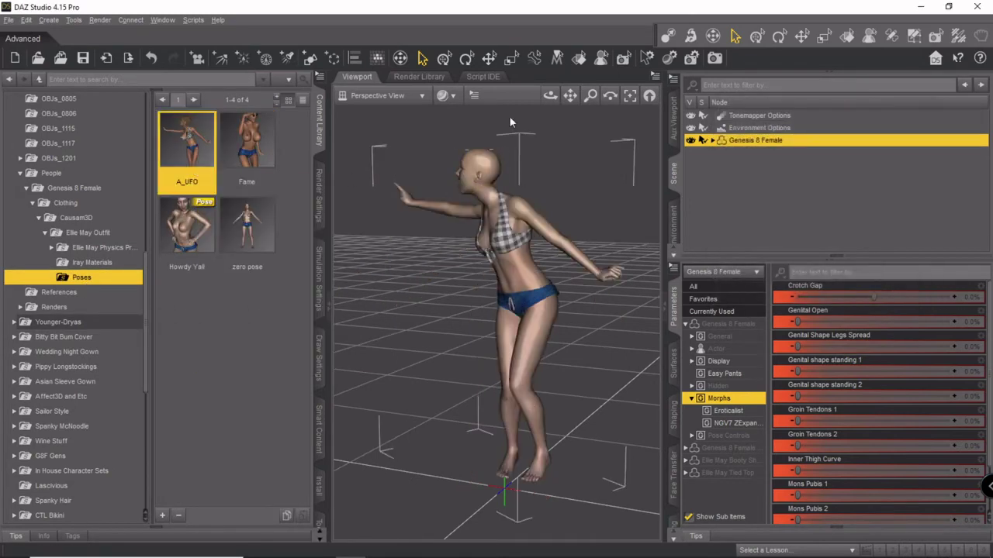
Step: Set the Fly Out morph of the Ellie May Booty Shorts to about 9.8%
drag(549, 95, 574, 99)
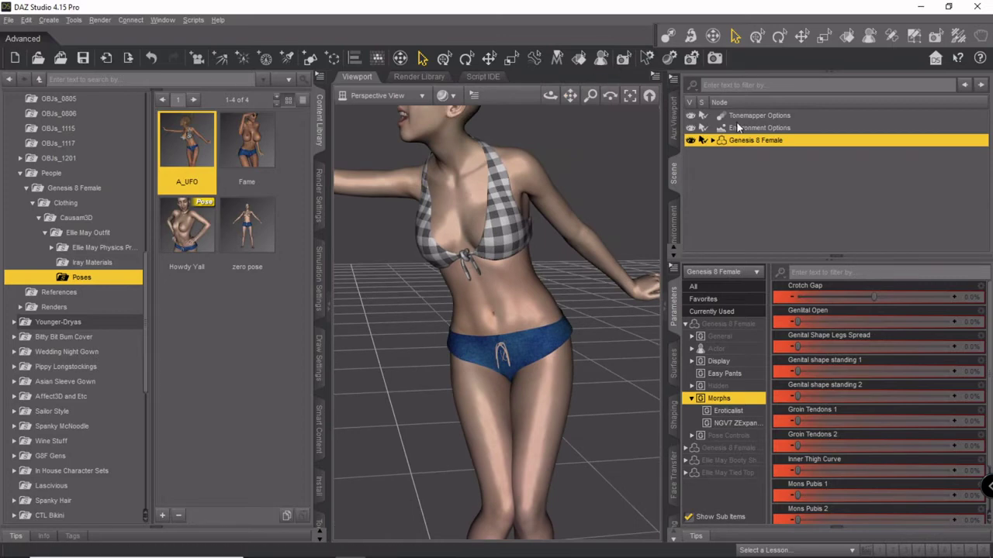
click(712, 141)
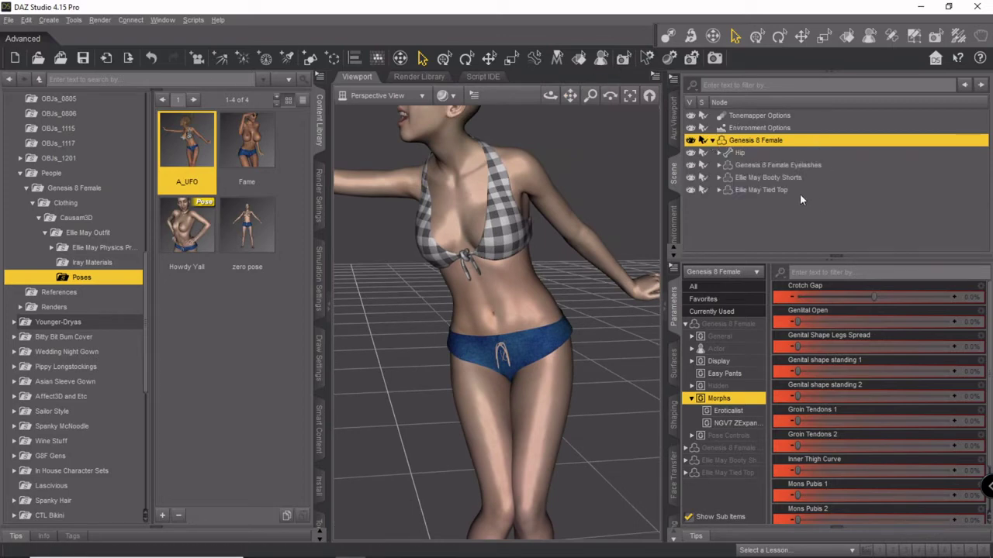
click(782, 175)
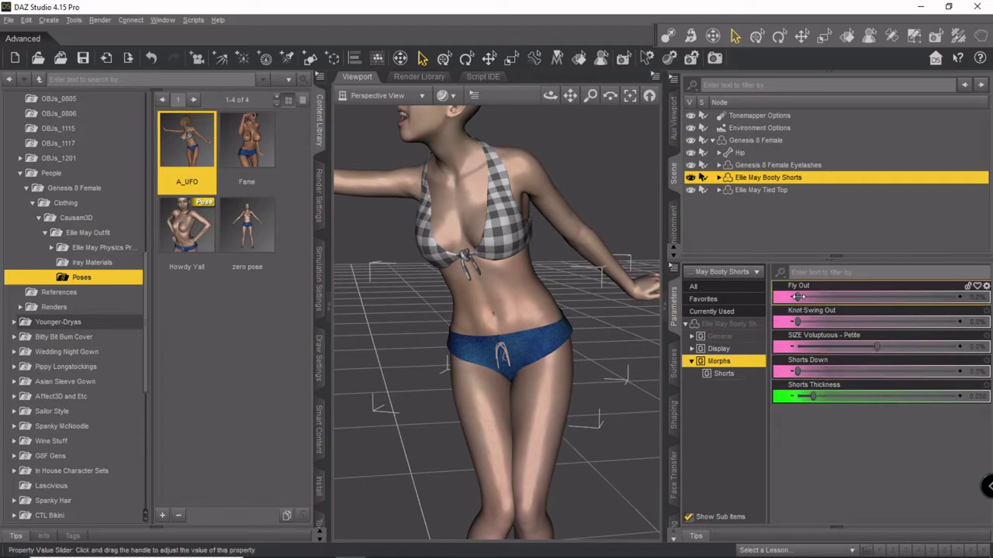
drag(798, 297, 802, 297)
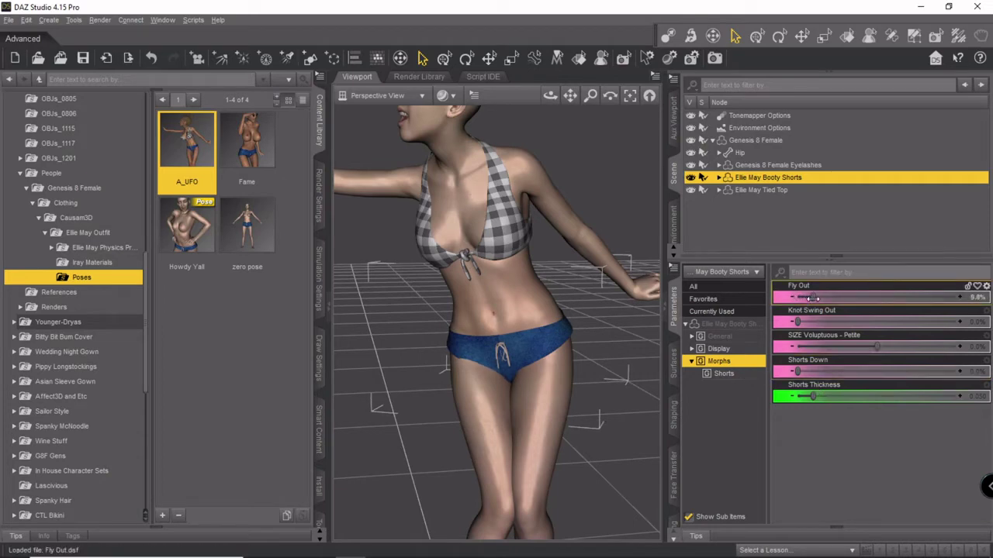
Step: Enable Start Bones From Memorized Pose in the dForce settings and simulate the outfit on the current frame
click(318, 276)
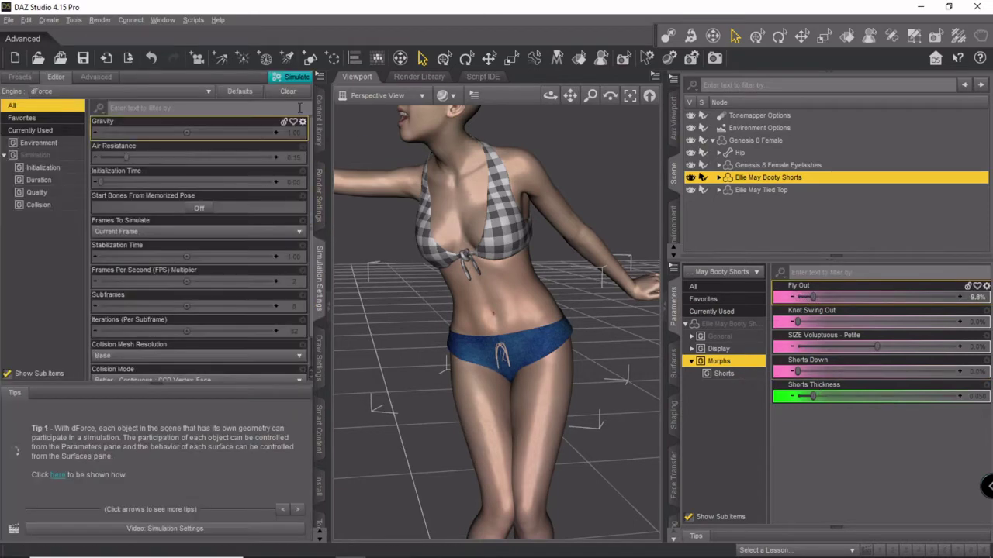
click(199, 208)
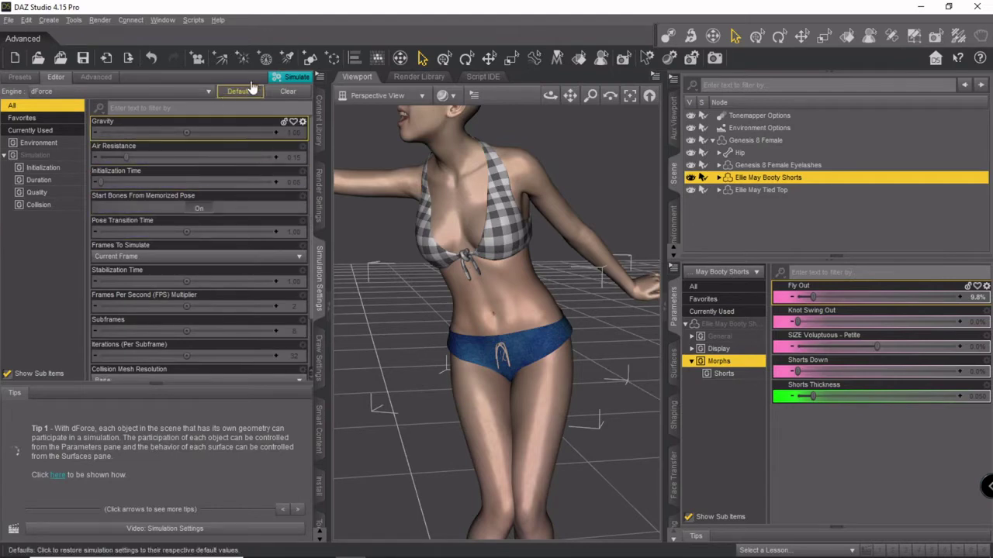
click(287, 77)
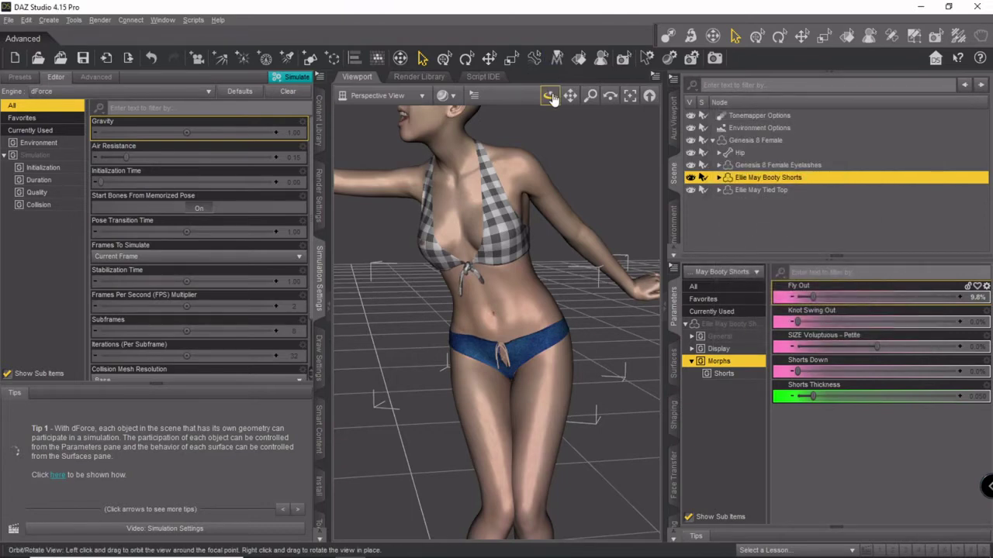
Step: Raise the Top Thickness (Poke Thru Fix) of the Ellie May Tied Top to about 0.076
drag(551, 97, 534, 99)
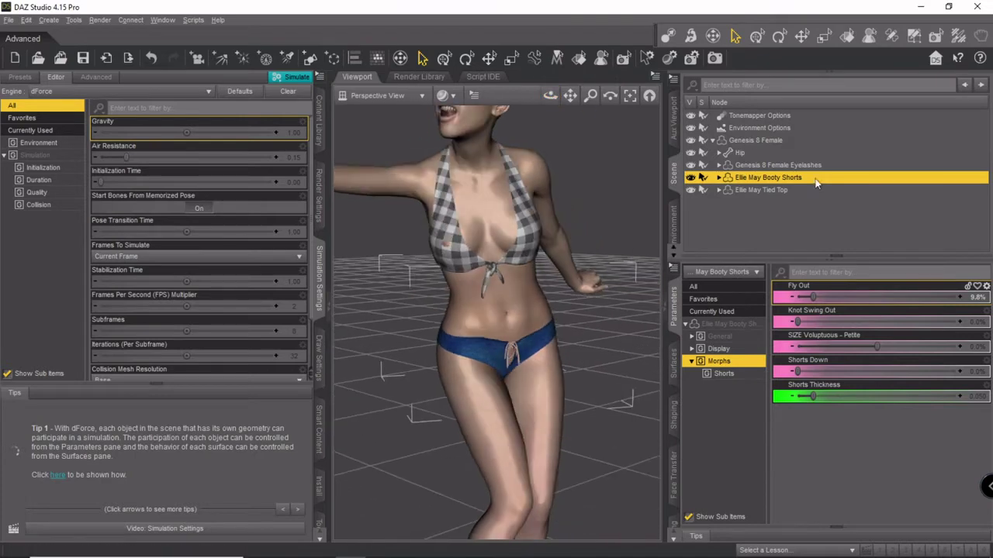
click(762, 190)
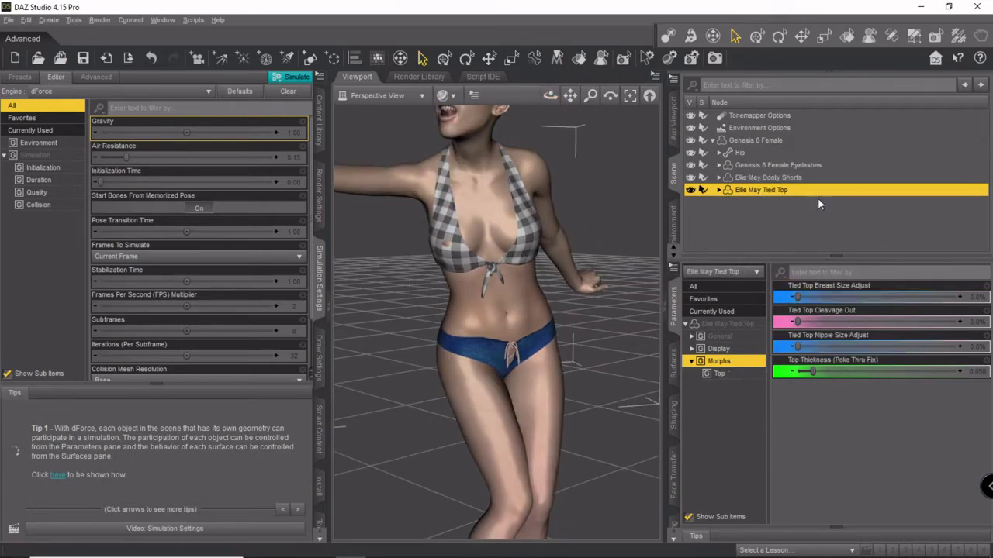
drag(812, 372, 822, 371)
drag(550, 95, 498, 106)
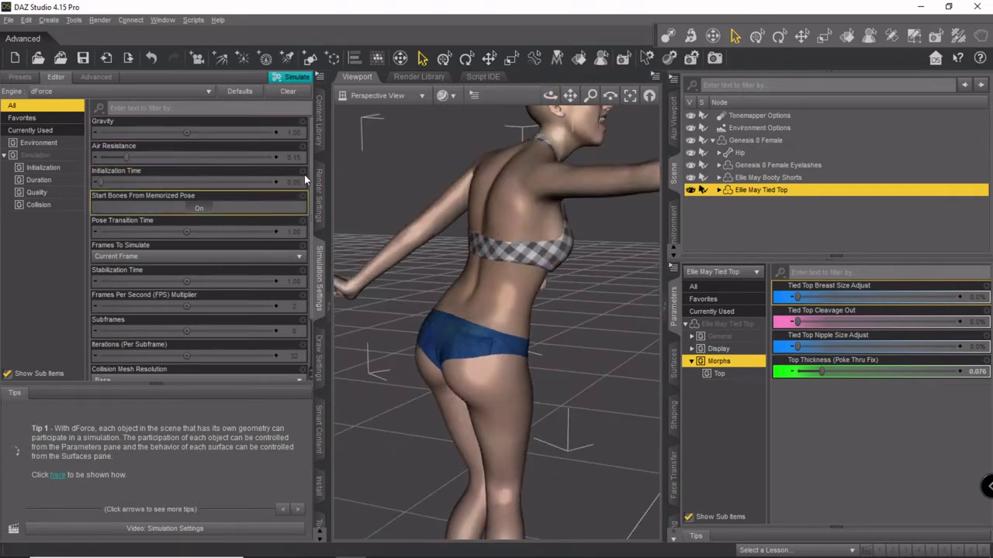
Step: Apply the Shorts WITH Fuzz IRAY ONLY material to the Ellie May Booty Shorts
click(320, 141)
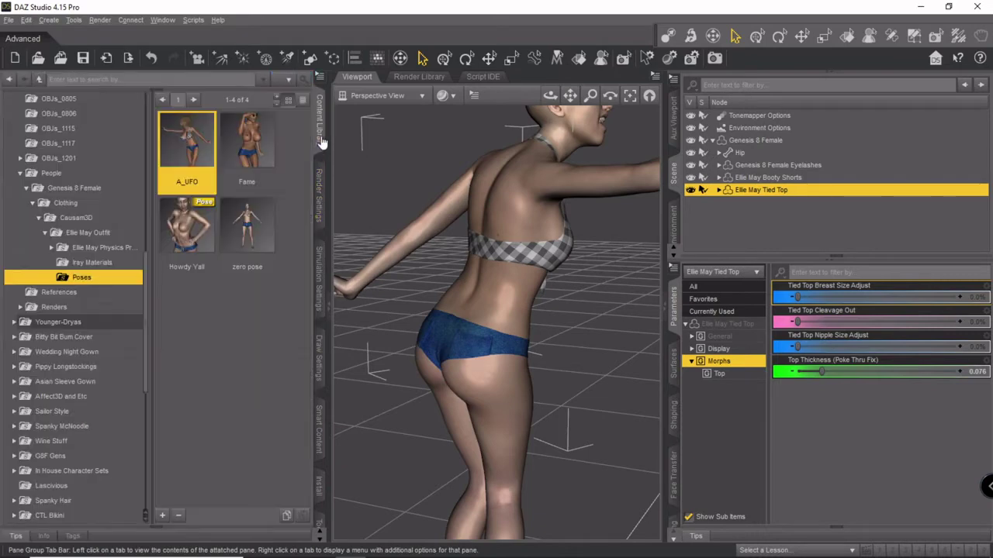
click(90, 263)
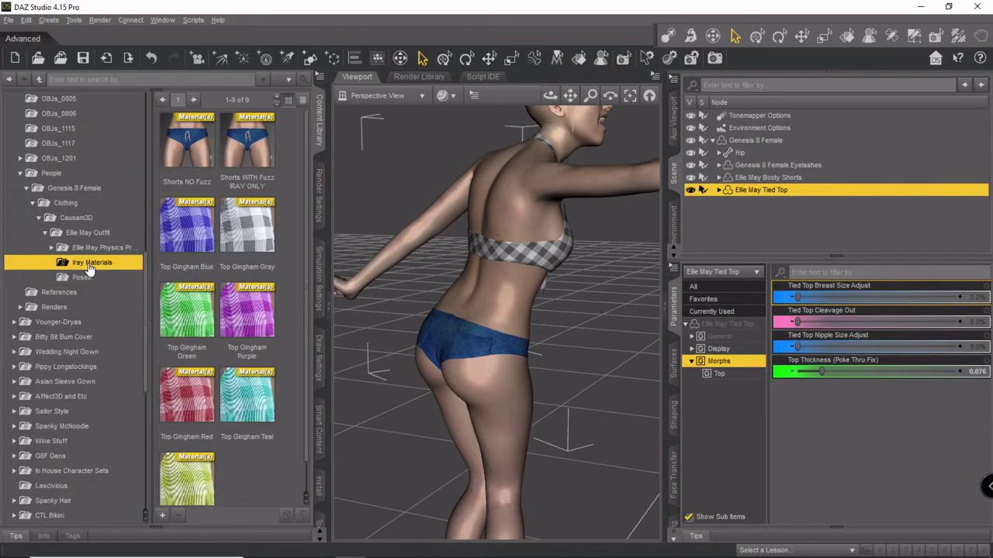
click(753, 177)
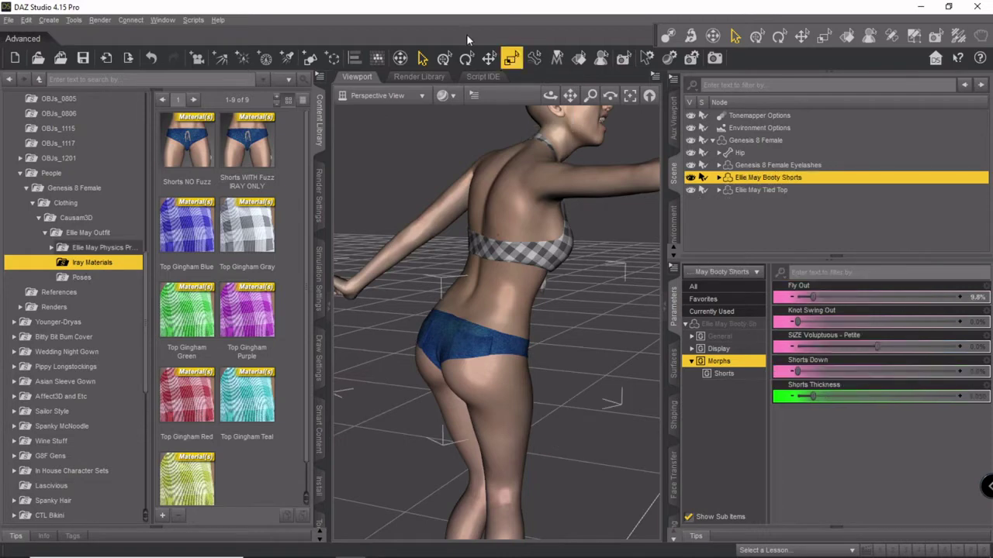
double_click(240, 166)
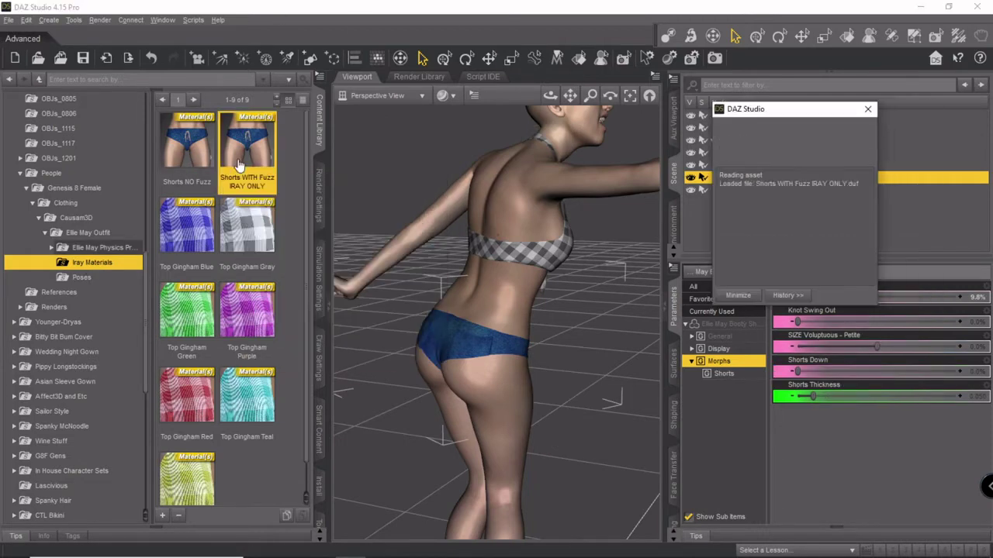
Step: Preview the figure in NVIDIA Iray and examine the fuzzy edges of the shorts from several angles
click(442, 94)
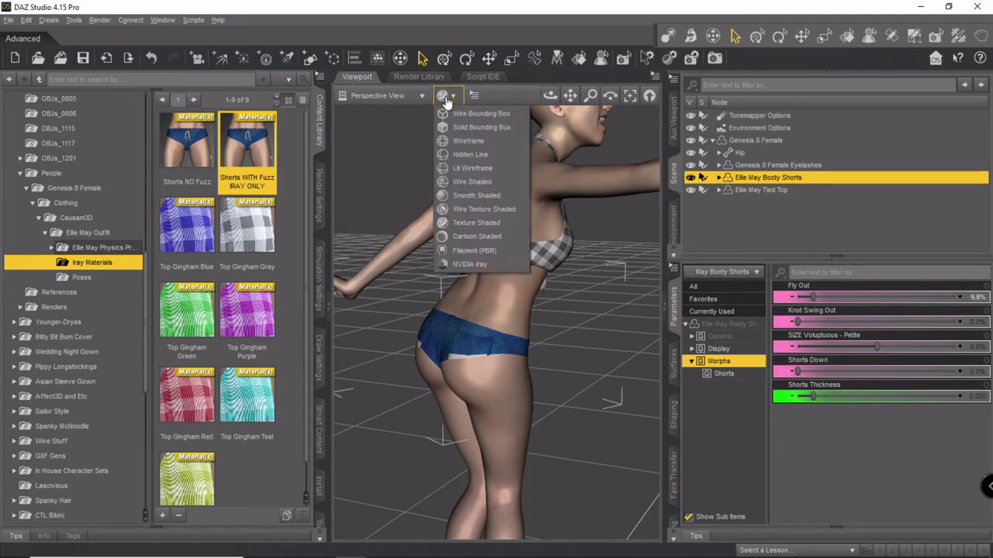
click(465, 265)
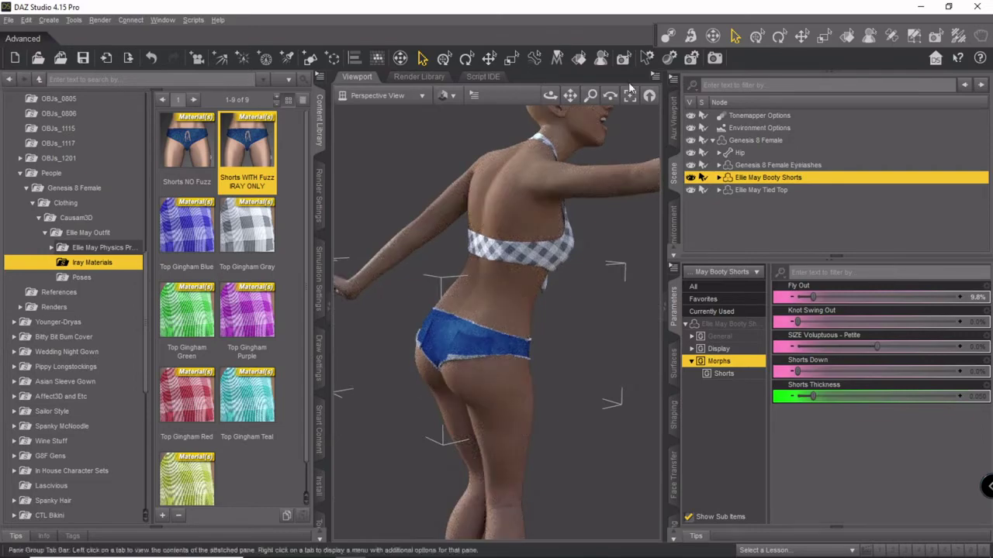
drag(595, 100, 607, 111)
drag(549, 95, 448, 104)
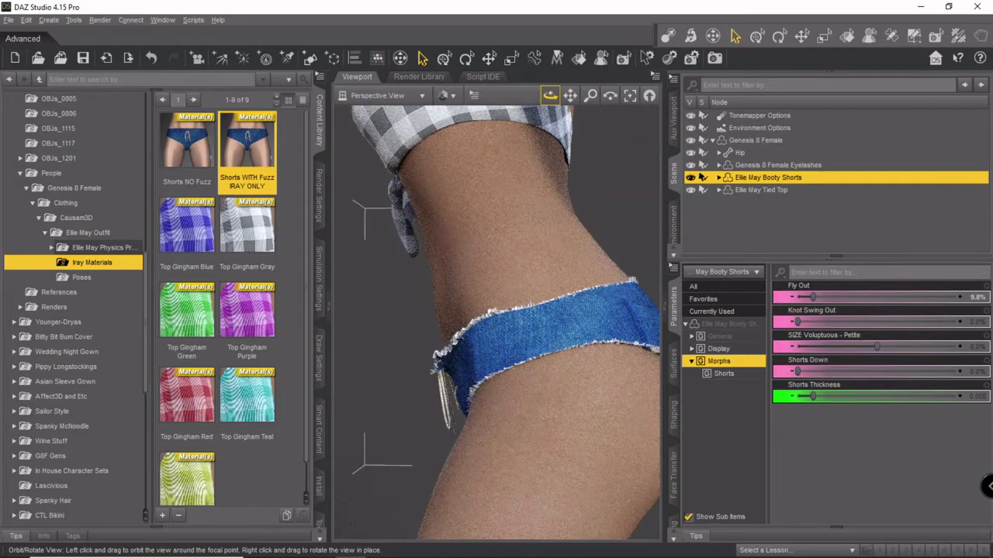
drag(550, 96, 548, 99)
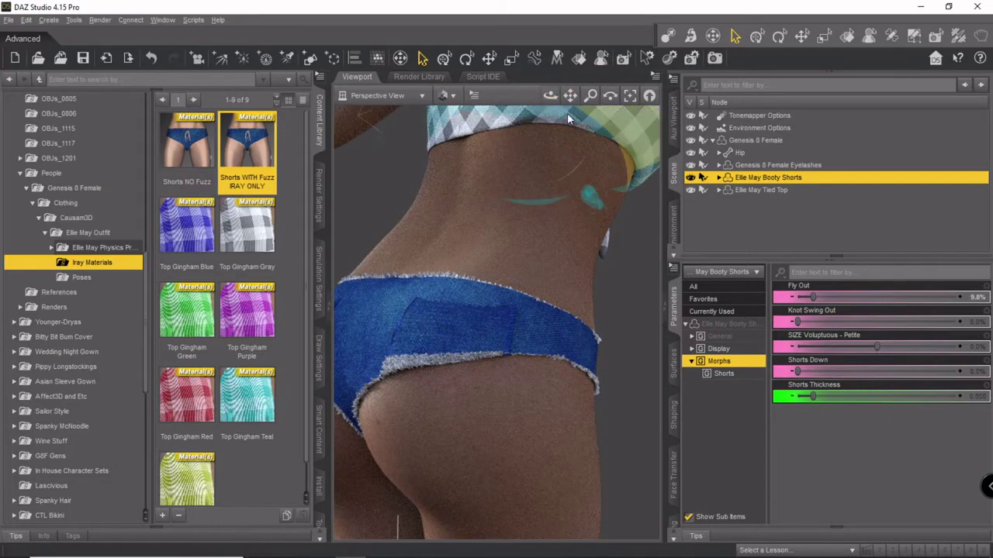
drag(591, 95, 651, 103)
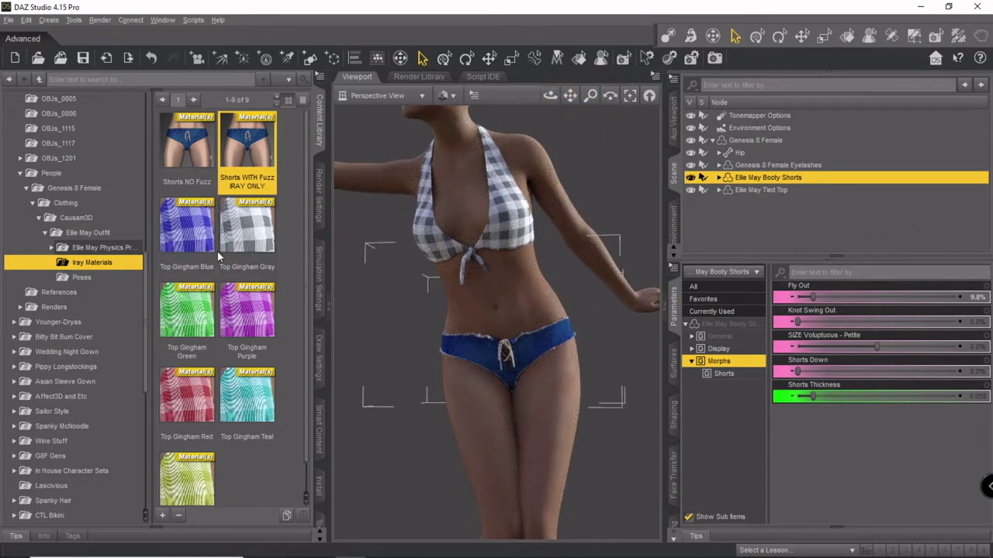
Step: Load the Ellie May UN-Tied Top onto the Genesis 8 Female figure and delete the Ellie May Tied Top
click(764, 190)
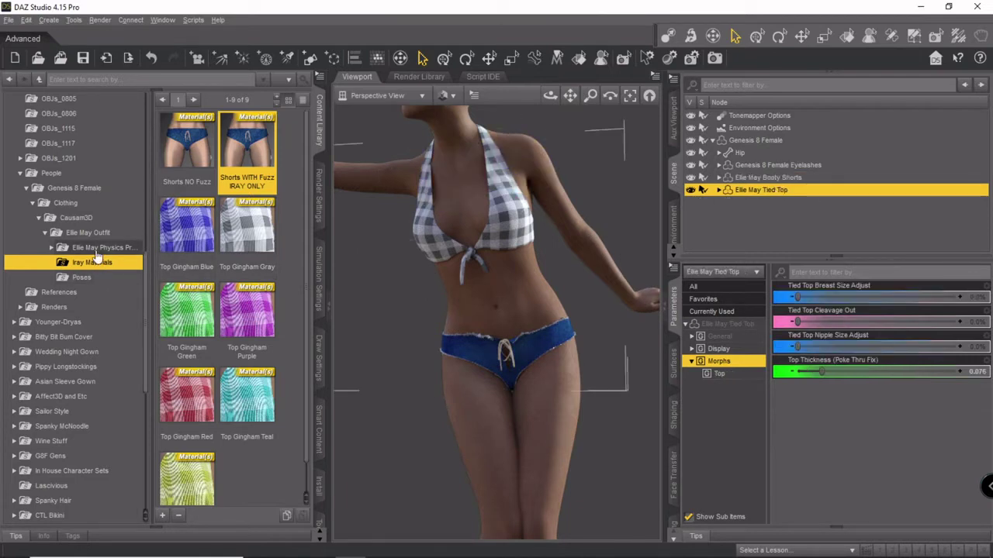
click(91, 234)
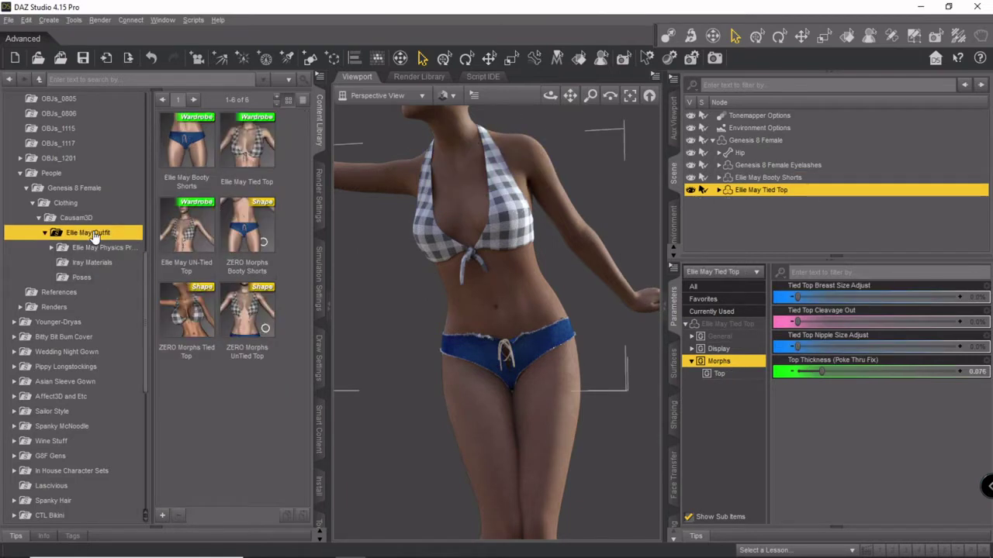
click(752, 143)
double_click(186, 227)
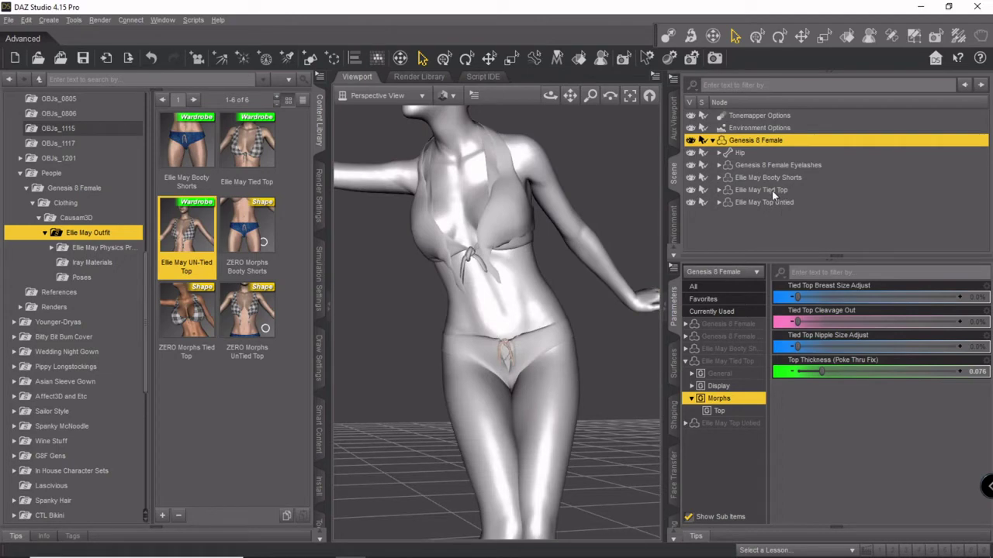
click(776, 190)
right_click(776, 189)
click(834, 225)
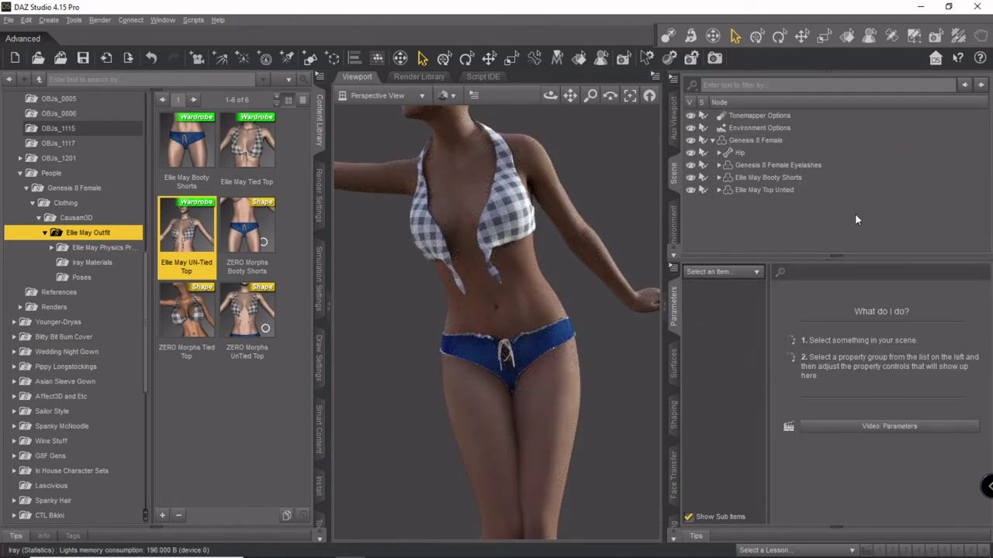
Step: Switch the viewport to Texture Shaded and run a script on the Genesis 8 Female figure
click(447, 95)
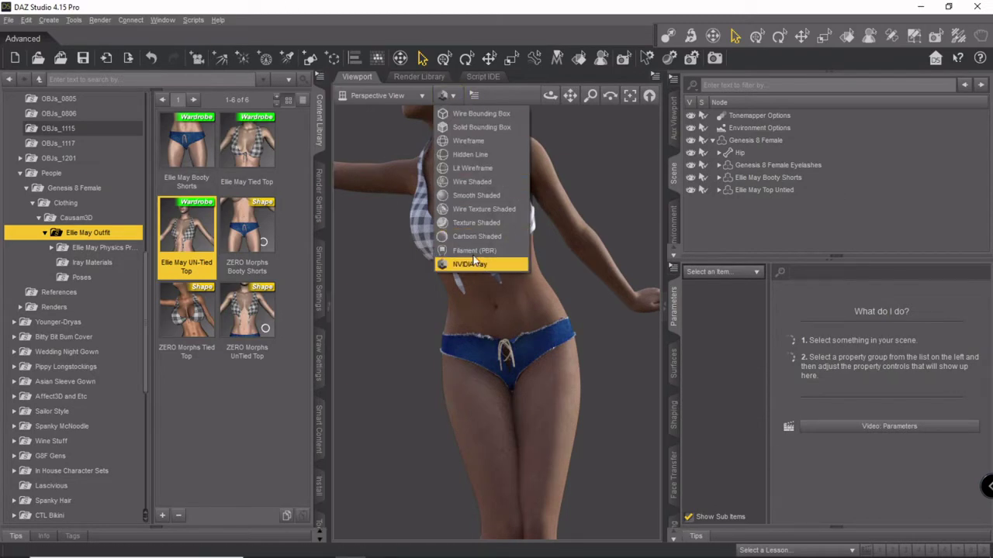
click(474, 224)
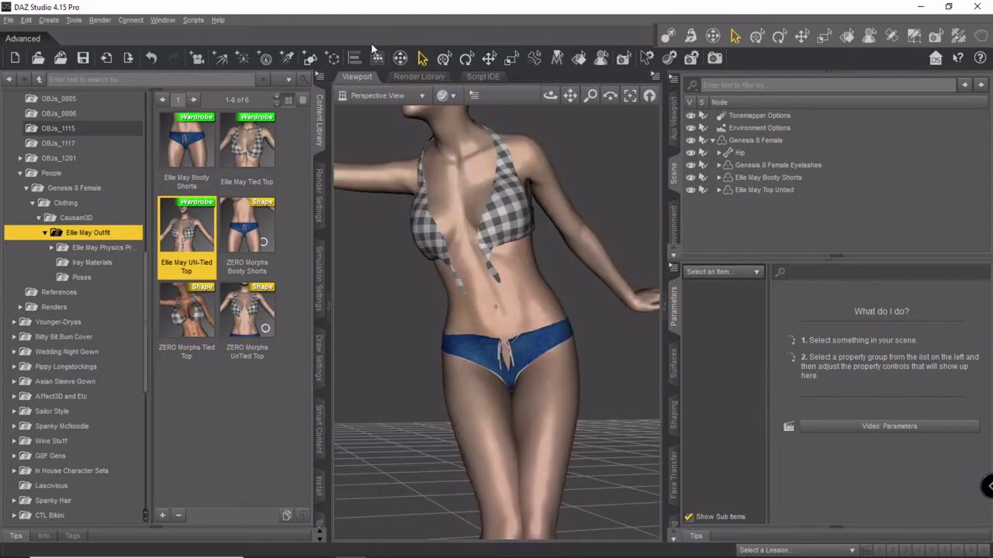
click(760, 143)
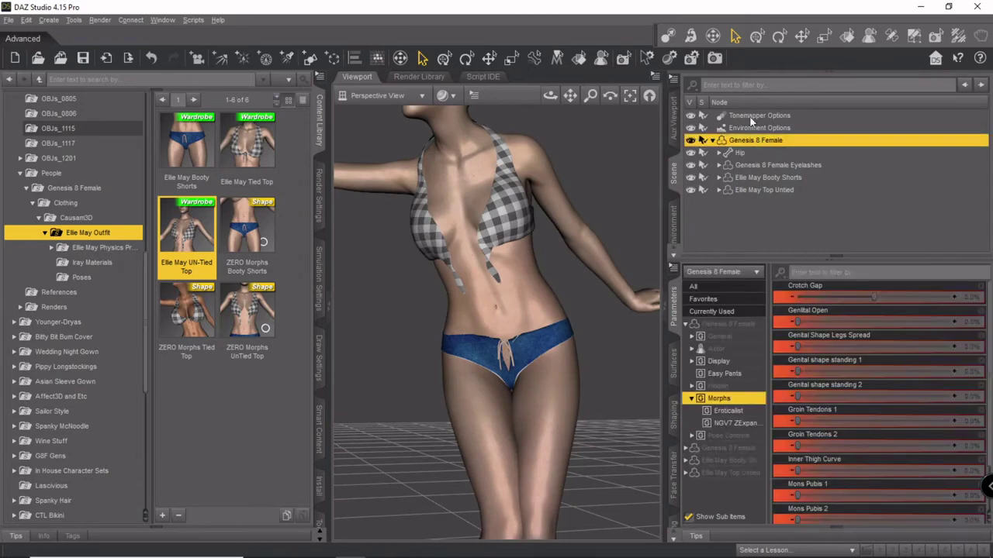
click(192, 20)
click(211, 89)
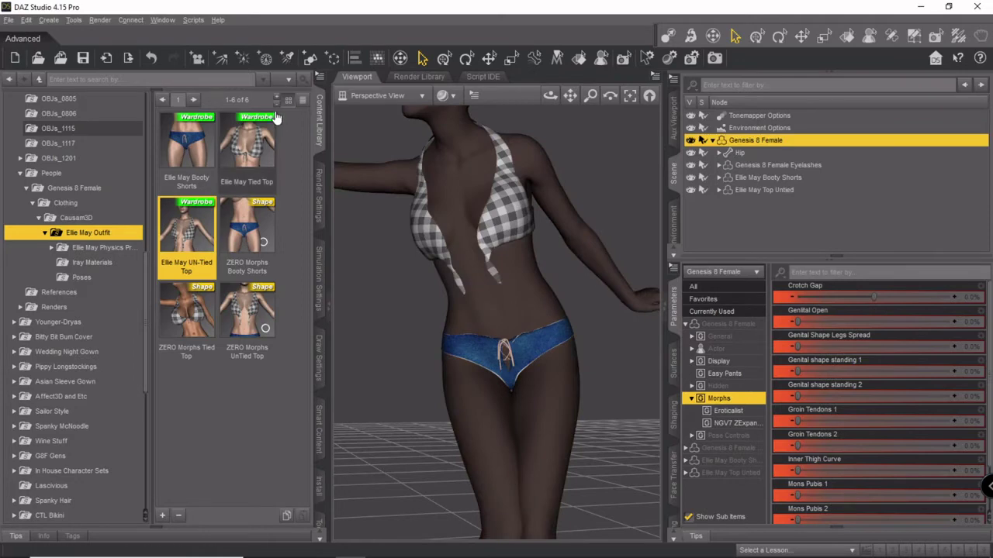
Step: Apply the Twine Come Untied physics preset to the Ellie May Booty Shorts and run the dForce simulation
click(767, 178)
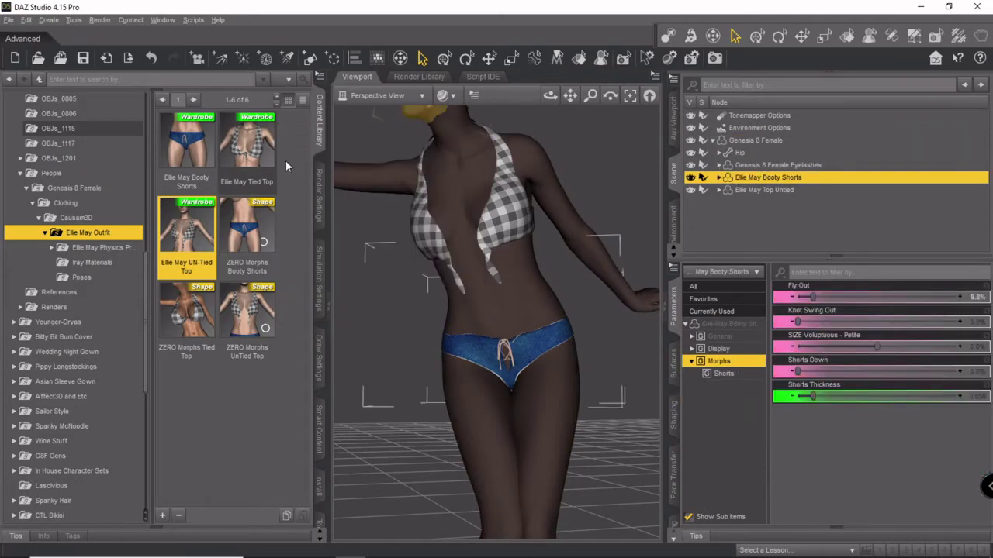
double_click(104, 249)
click(100, 262)
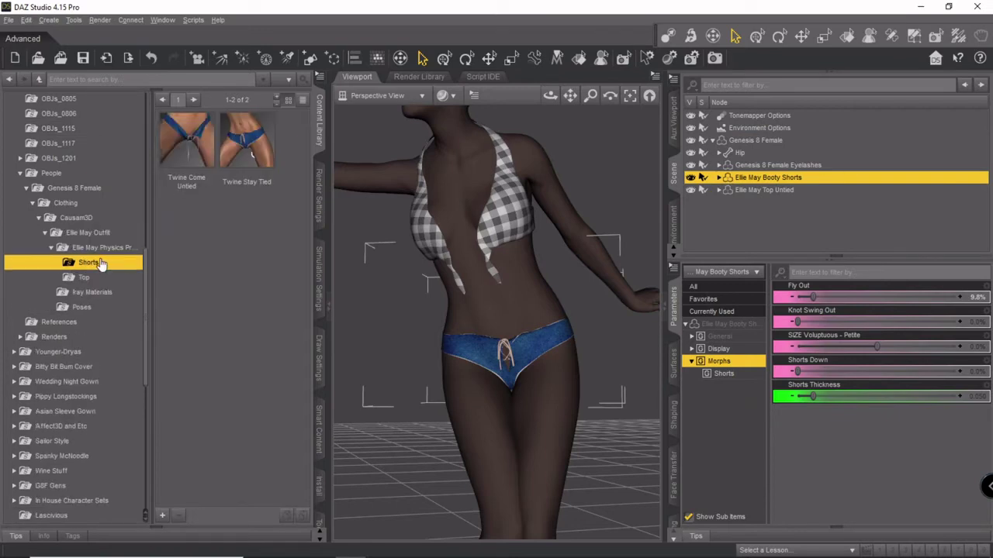
double_click(194, 154)
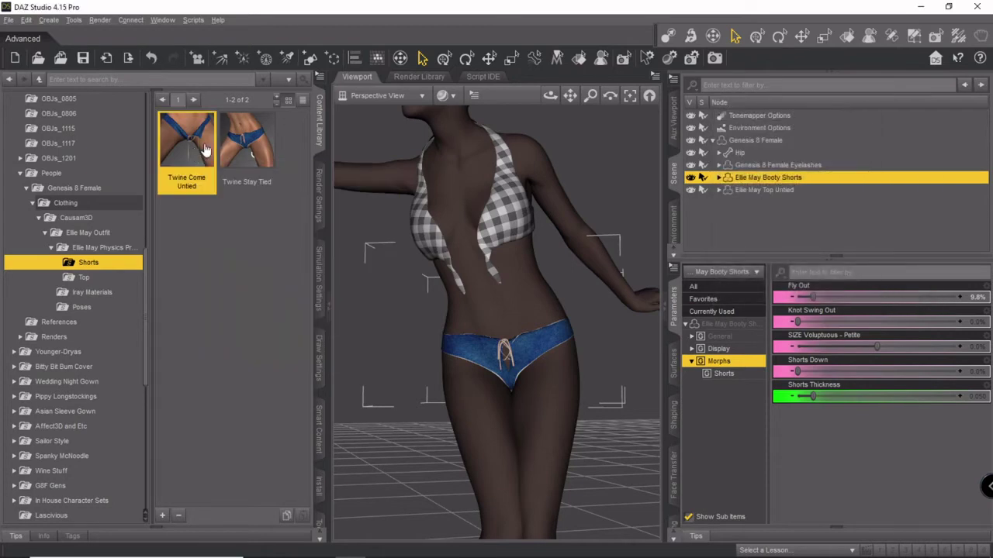
click(318, 275)
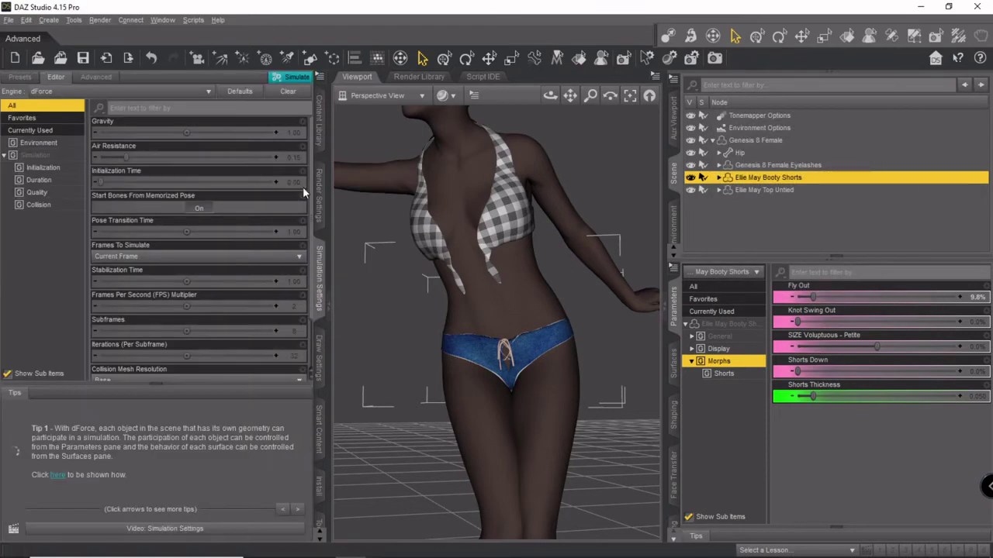
click(294, 77)
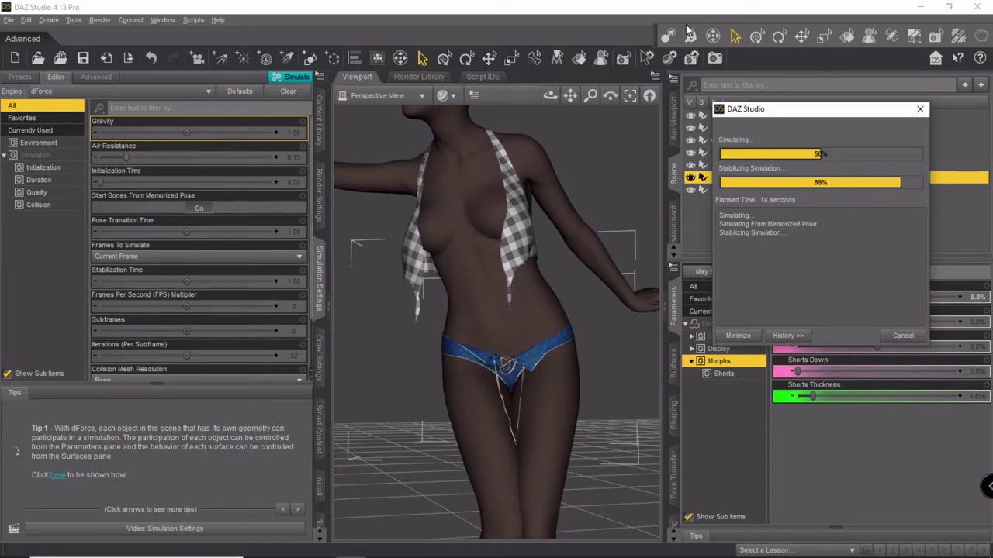
Step: Preview the simulated outfit in NVIDIA Iray and examine the untied top and shorts from another angle
click(446, 99)
click(469, 262)
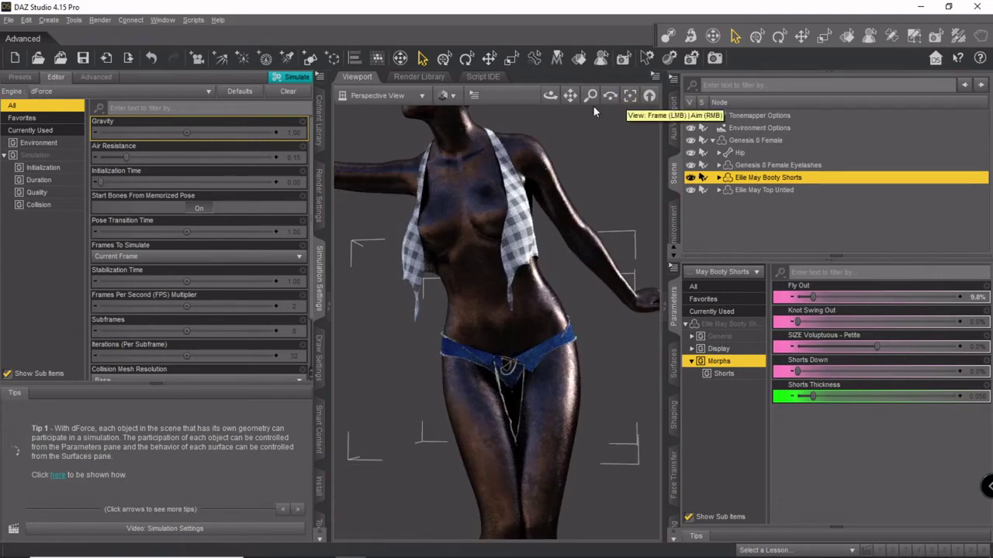
mouse_move(570, 96)
mouse_down()
mouse_move(594, 98)
mouse_move(554, 94)
mouse_move(616, 96)
mouse_move(573, 102)
mouse_up()
drag(553, 103, 620, 104)
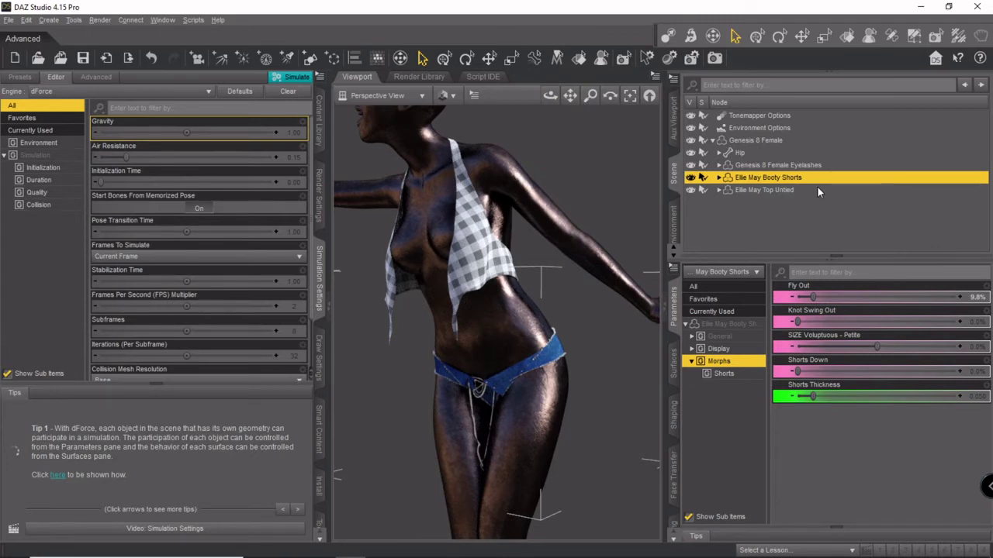
Step: Switch the viewport to Texture Shaded and set the Shorts Down morph of the Ellie May Booty Shorts to 52.3%
drag(795, 371, 833, 372)
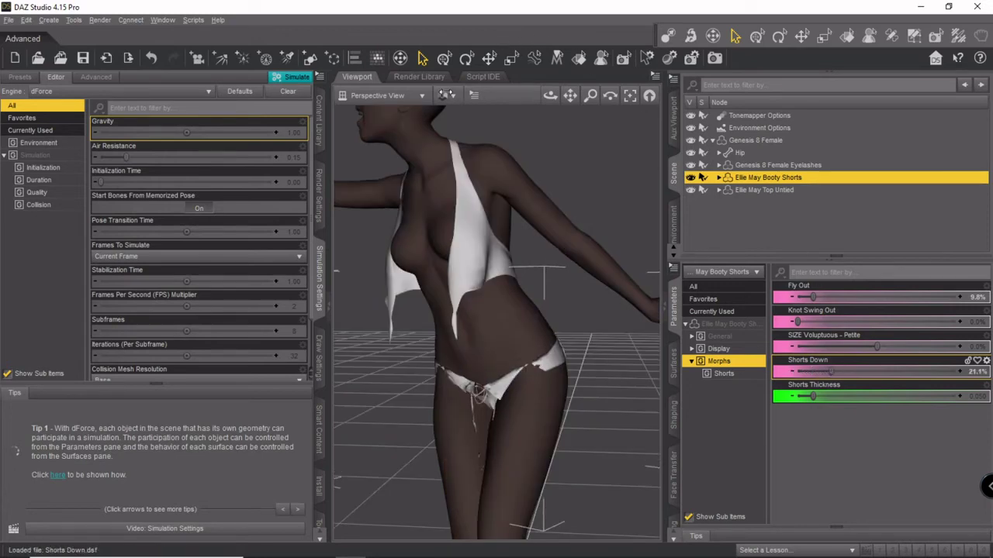
click(450, 98)
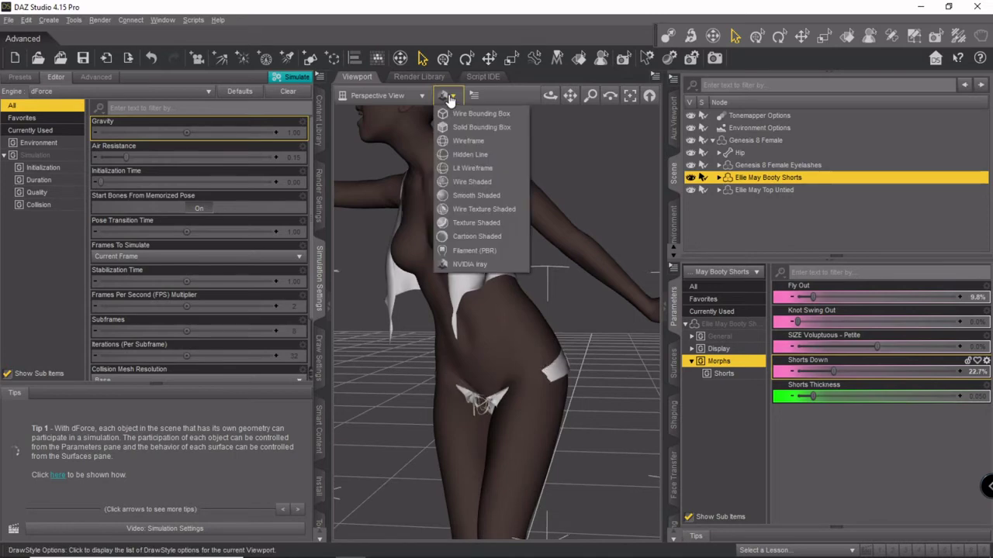
click(474, 225)
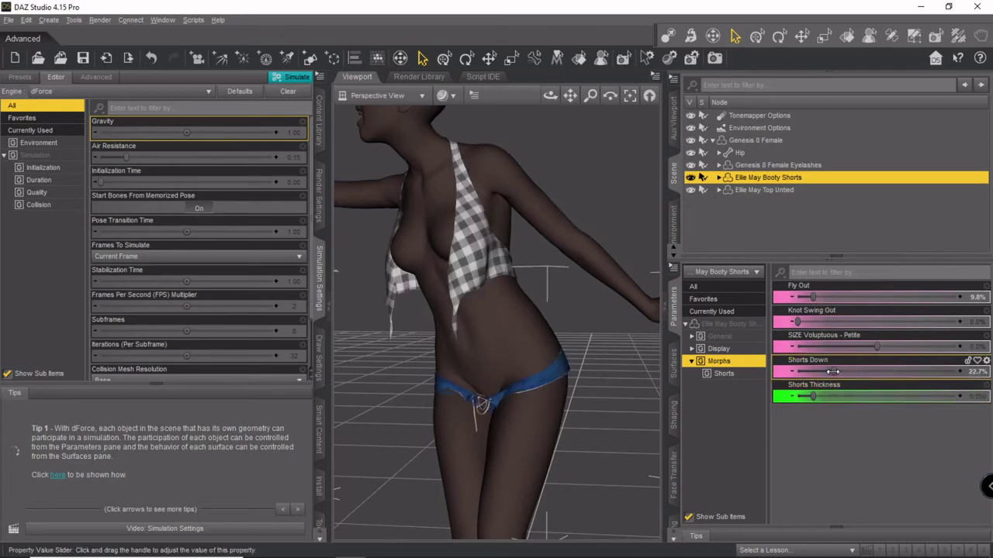
drag(833, 371, 881, 373)
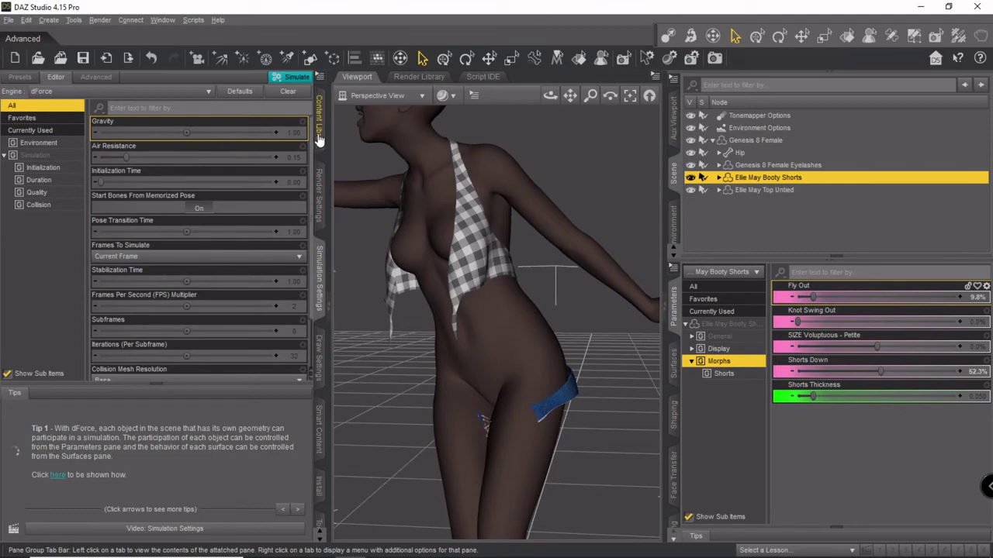
Step: Run the dForce simulation on the lowered shorts and set their Shorts Thickness to 0.00
click(295, 78)
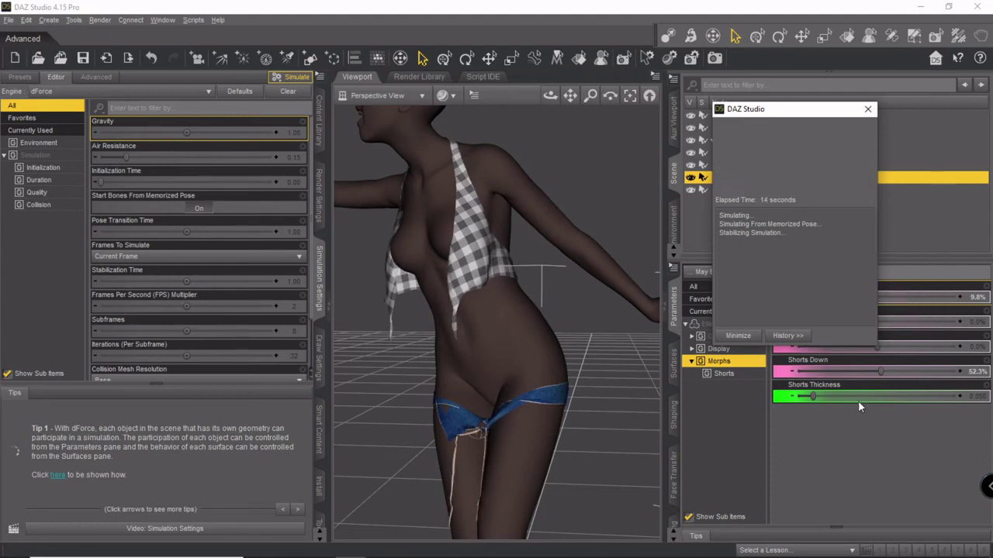
drag(812, 397, 762, 397)
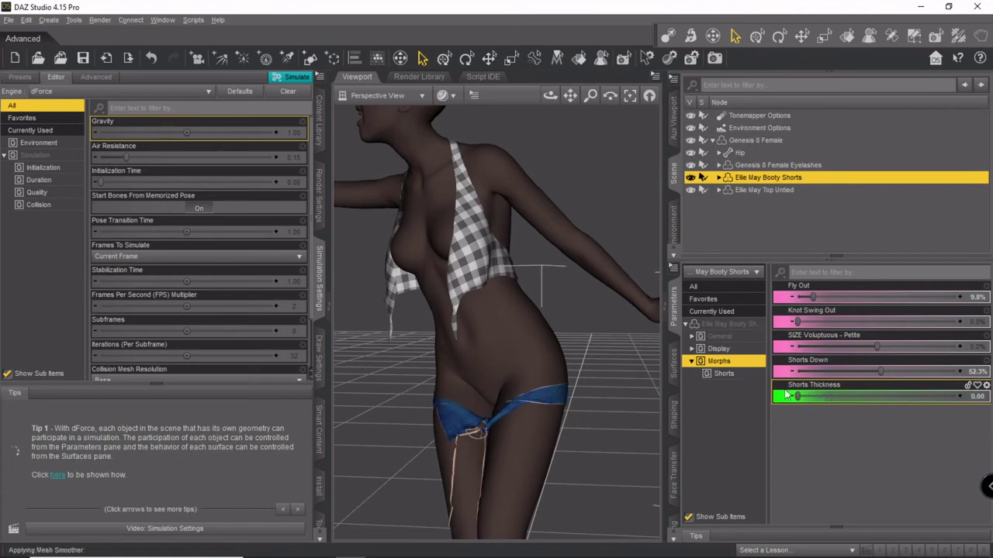
Step: View the figure from the side and preview the simulated shorts in NVIDIA Iray
drag(549, 94, 655, 96)
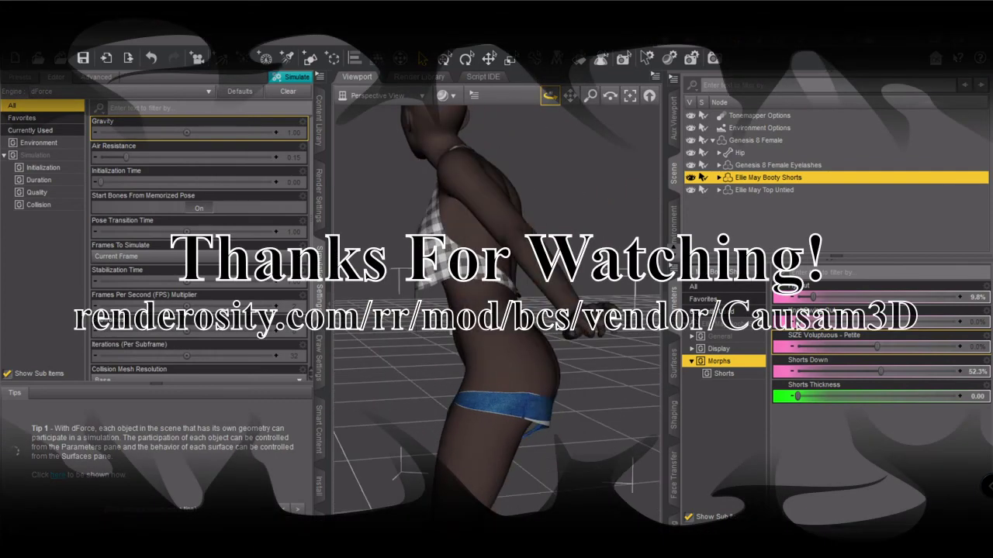
click(443, 96)
click(477, 264)
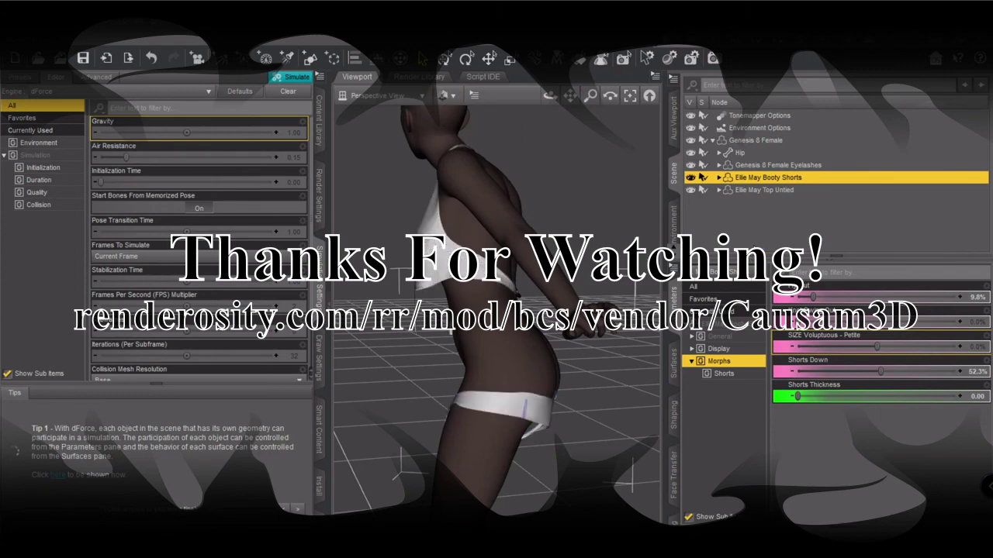